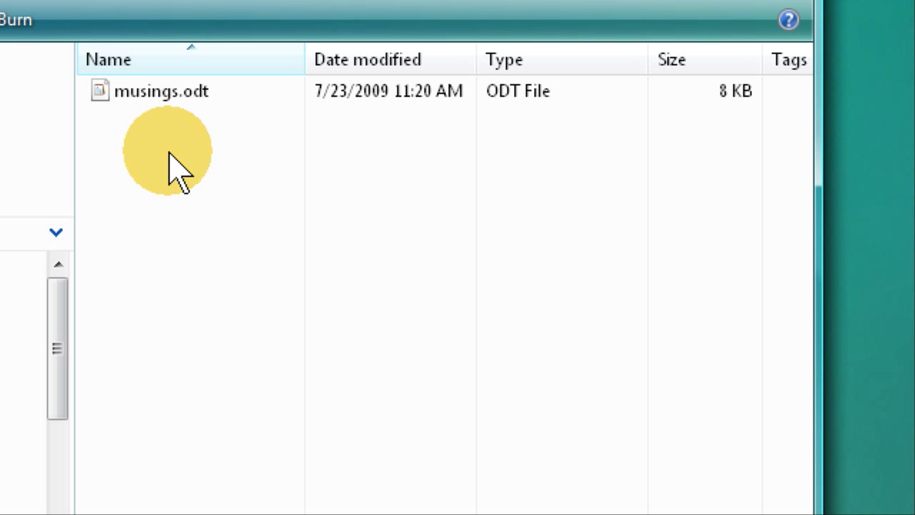
Bring up the shortcut menu for musings.odt, the 8 KB ODT file in the folder
mouse_move(150, 118)
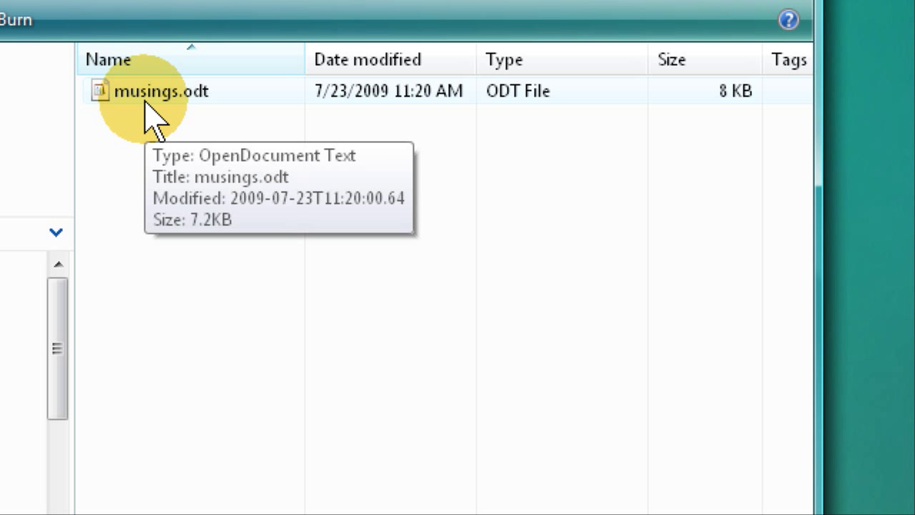
right_click(138, 94)
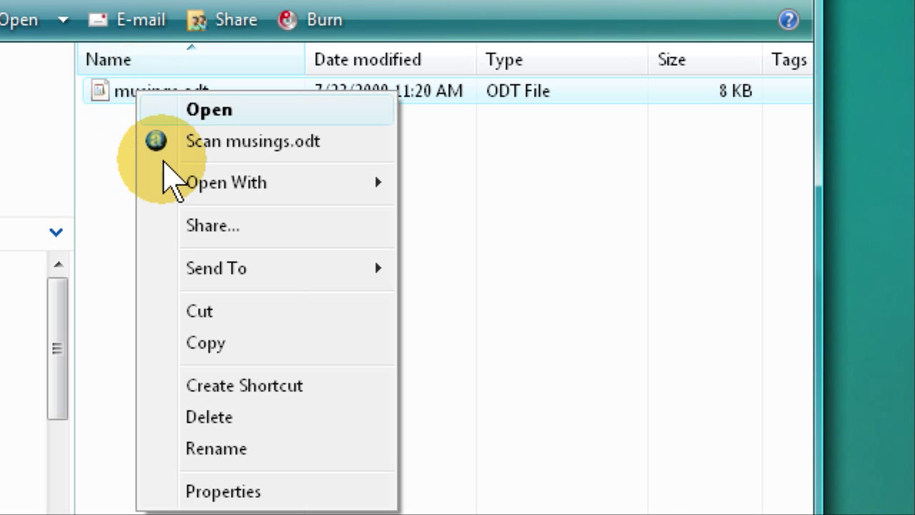
Check in musings.odt's Properties that it opens with WordPad, then close the dialog
left_click(223, 492)
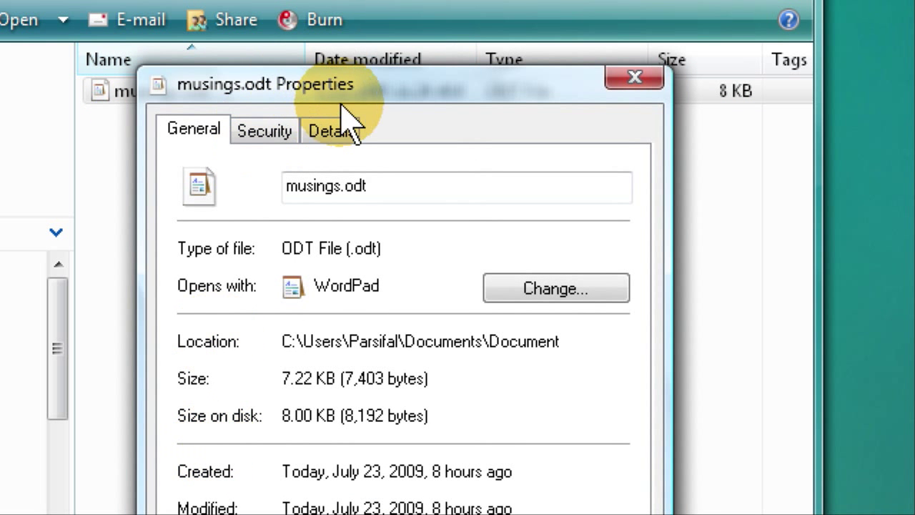
left_click_drag(348, 93, 272, 14)
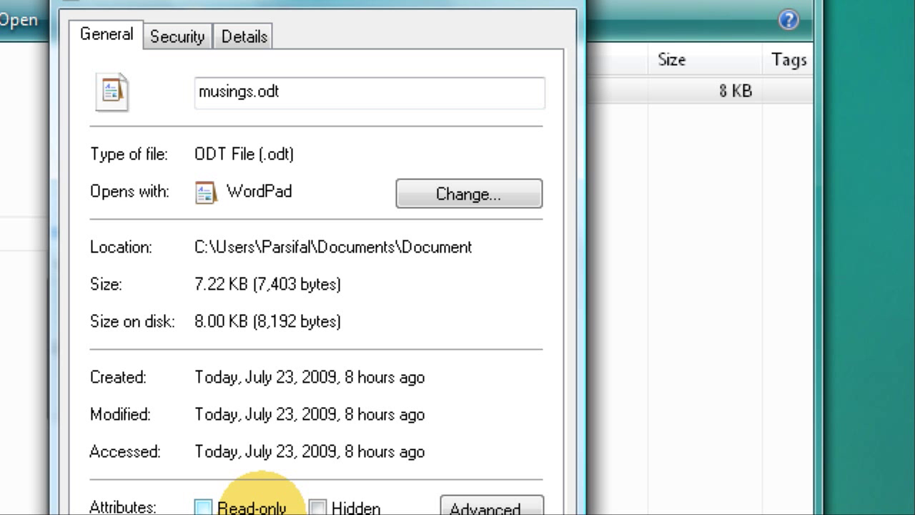
left_click(203, 507)
key("Return")
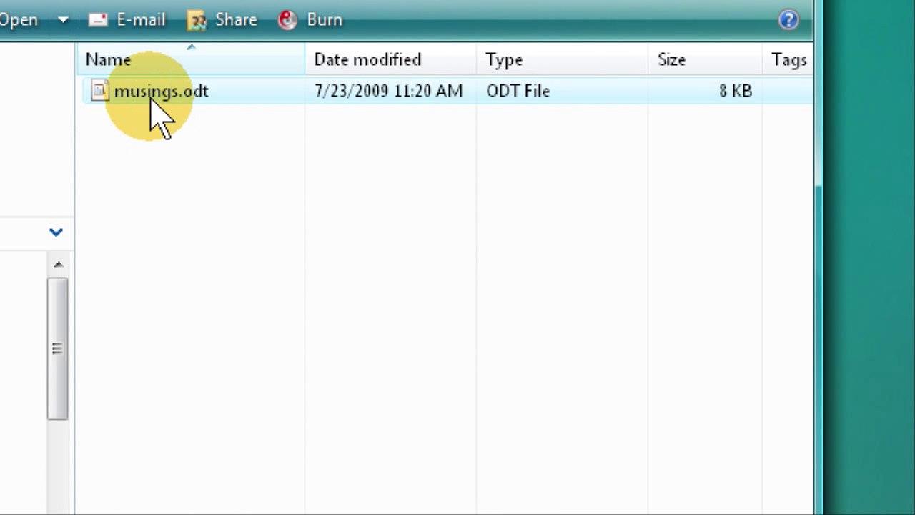
Open musings.odt one time in swriter.exe through Open With, leaving the default unchanged
right_click(138, 93)
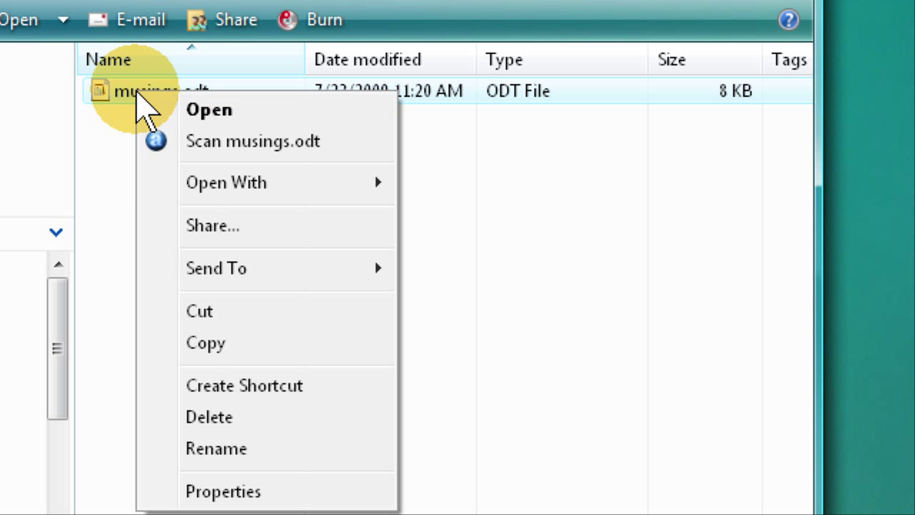
mouse_move(188, 187)
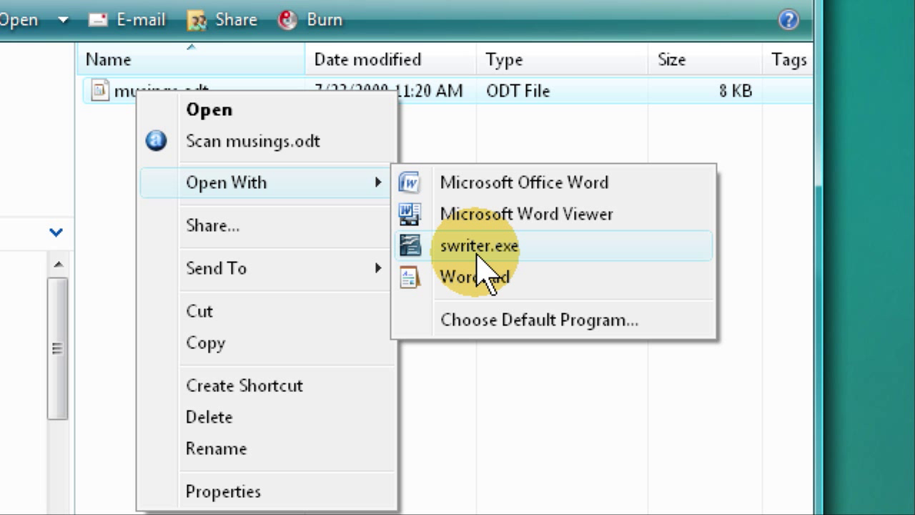
left_click(477, 256)
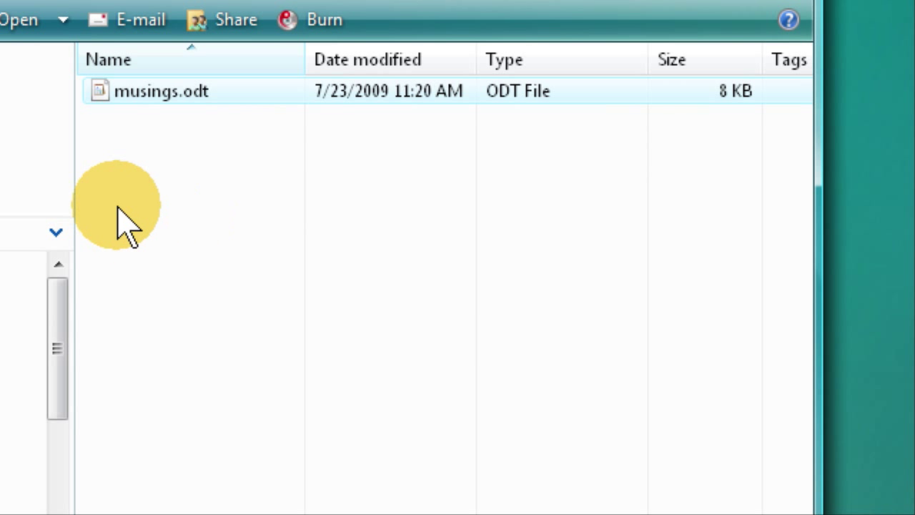
right_click(123, 100)
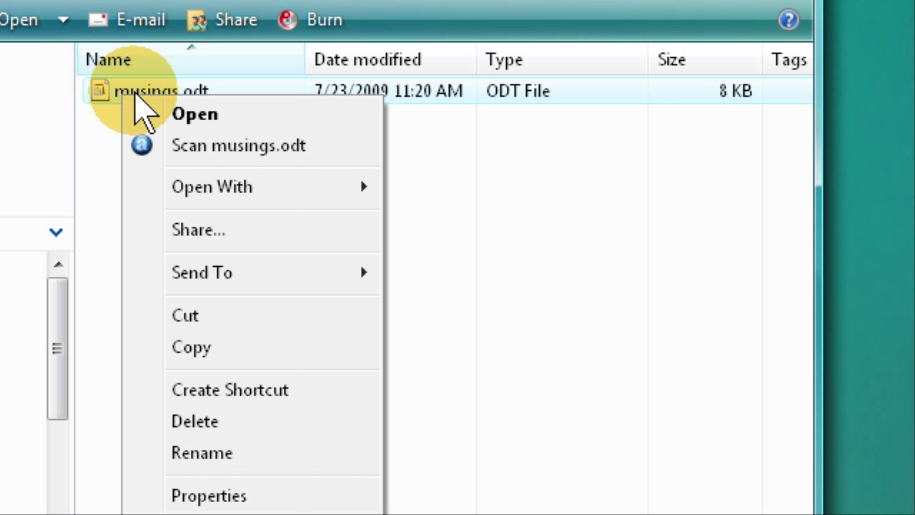
left_click(218, 495)
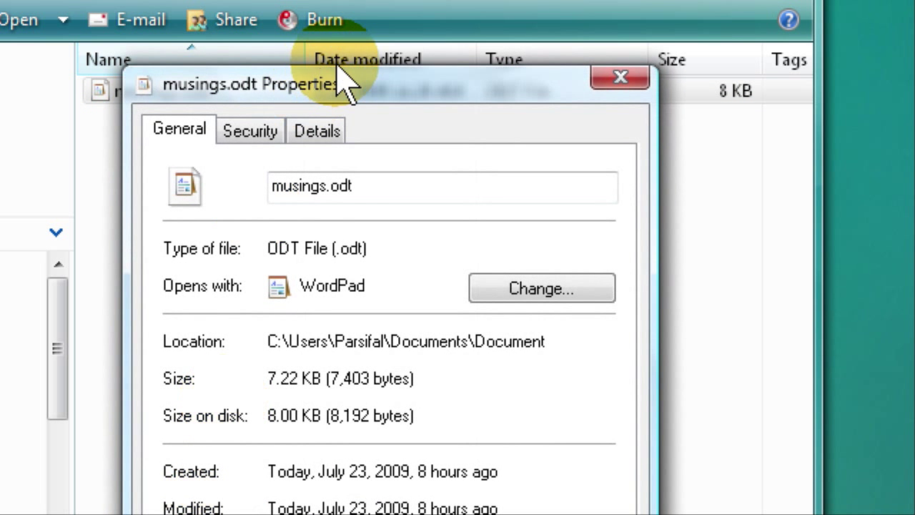
left_click_drag(343, 93, 280, 0)
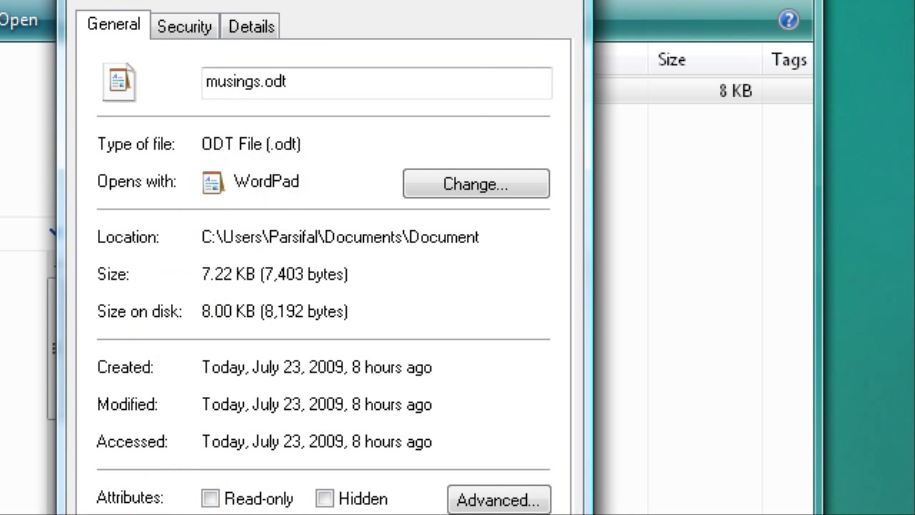
key("Return")
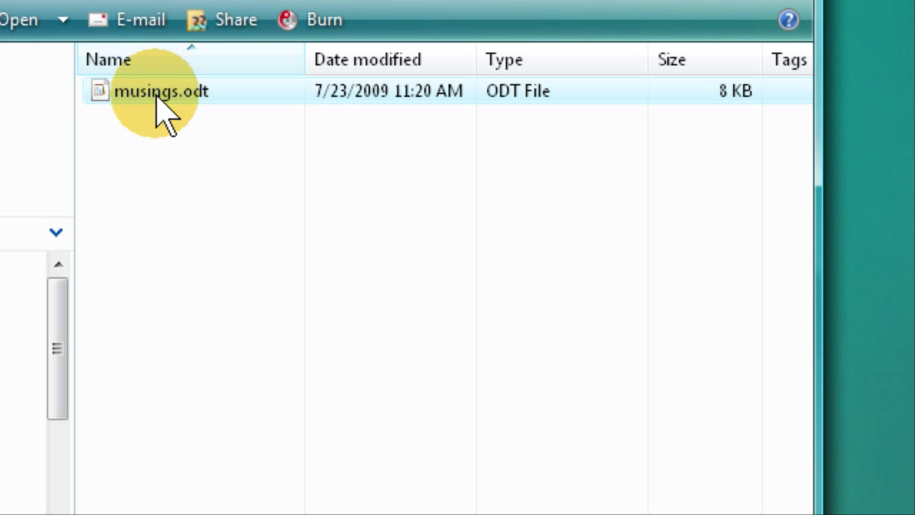
mouse_move(165, 94)
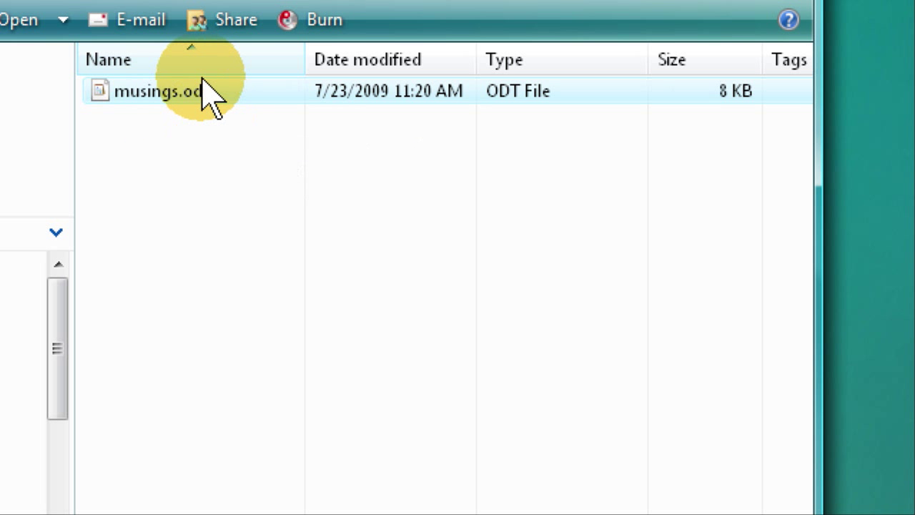
Make swriter.exe the default program for .odt files and open musings.odt with it
right_click(159, 94)
mouse_move(231, 184)
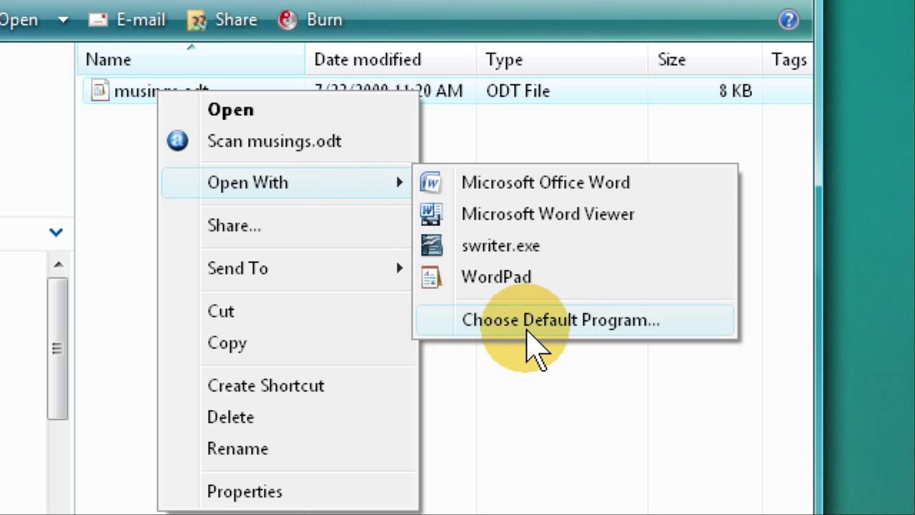
left_click(537, 323)
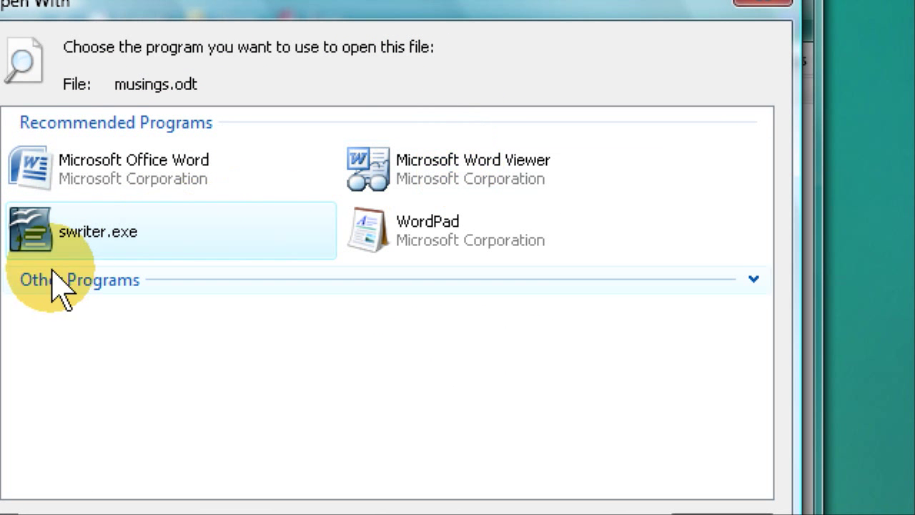
left_click_drag(214, 17, 244, 7)
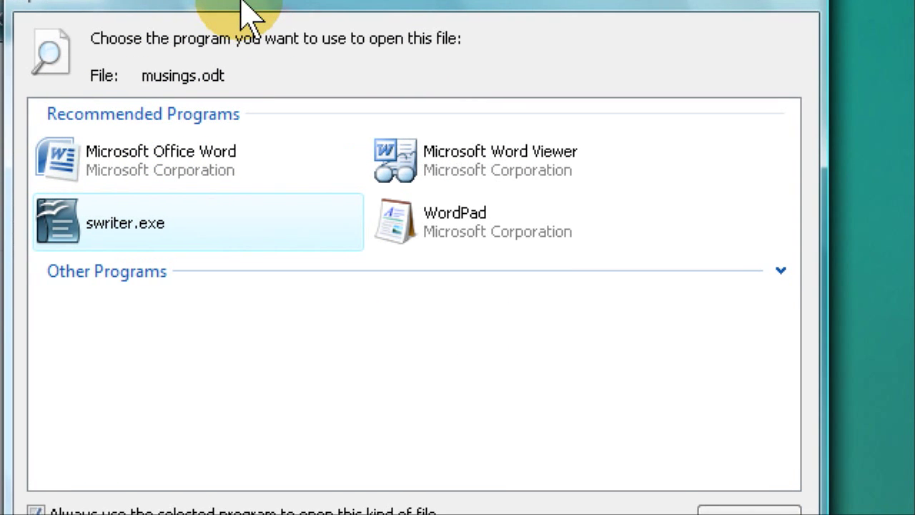
double_click(131, 229)
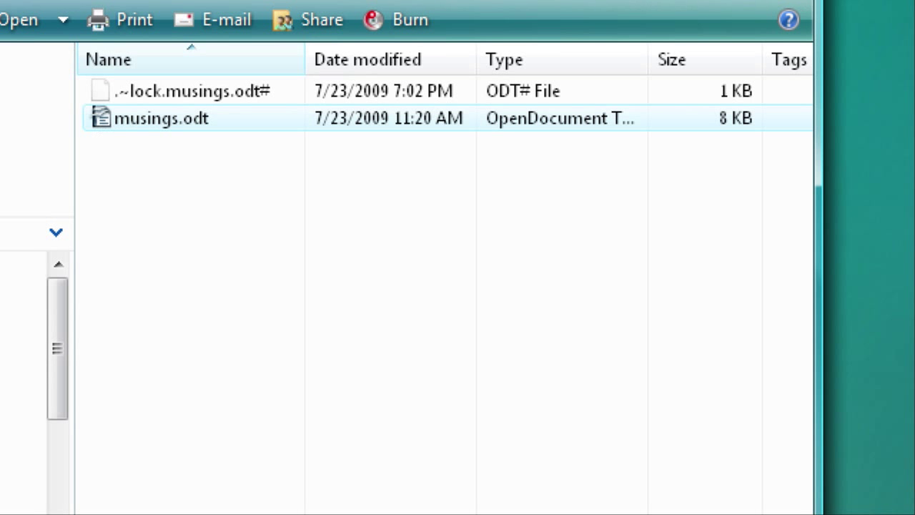
right_click(143, 110)
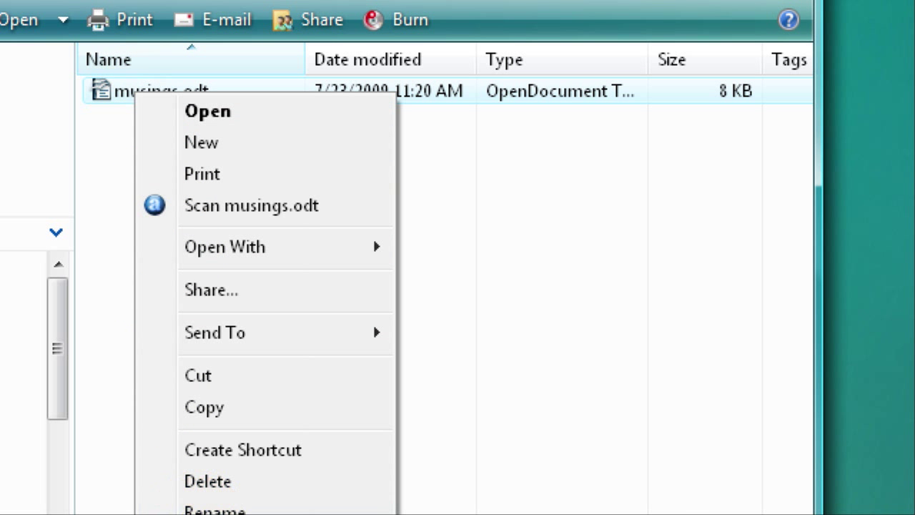
key("r")
left_click_drag(251, 90, 226, 25)
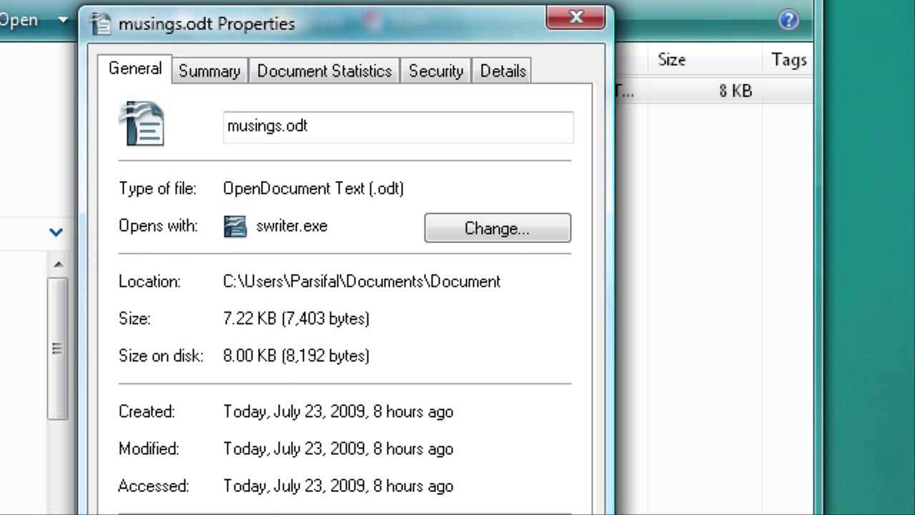
key("Escape")
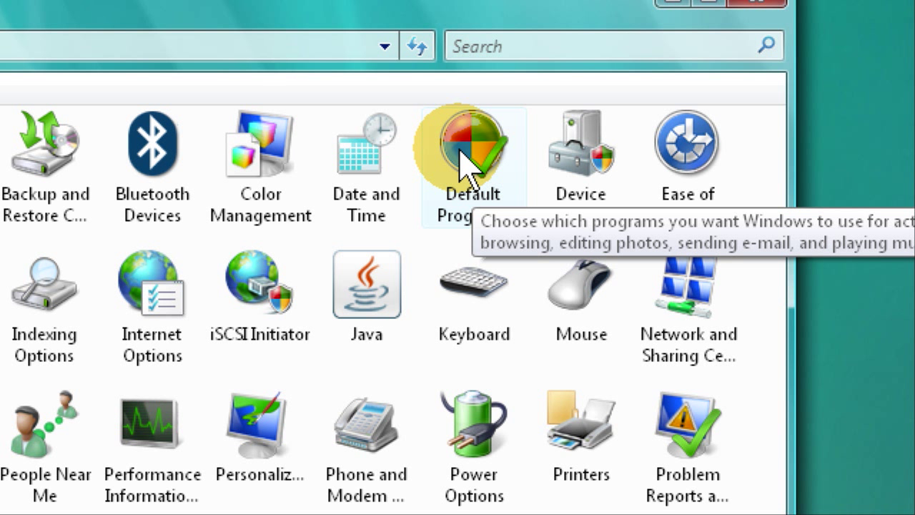
Open Default Programs in Control Panel and go to its file type association list
double_click(464, 157)
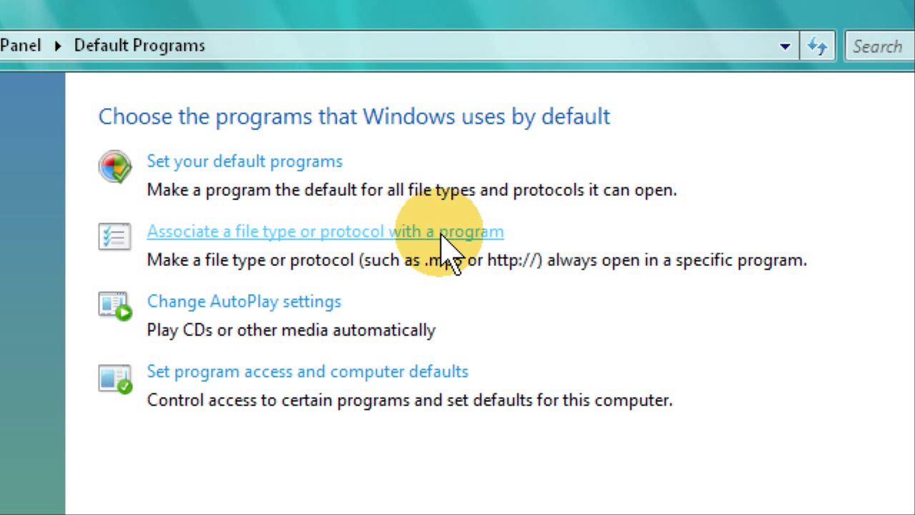
left_click(361, 232)
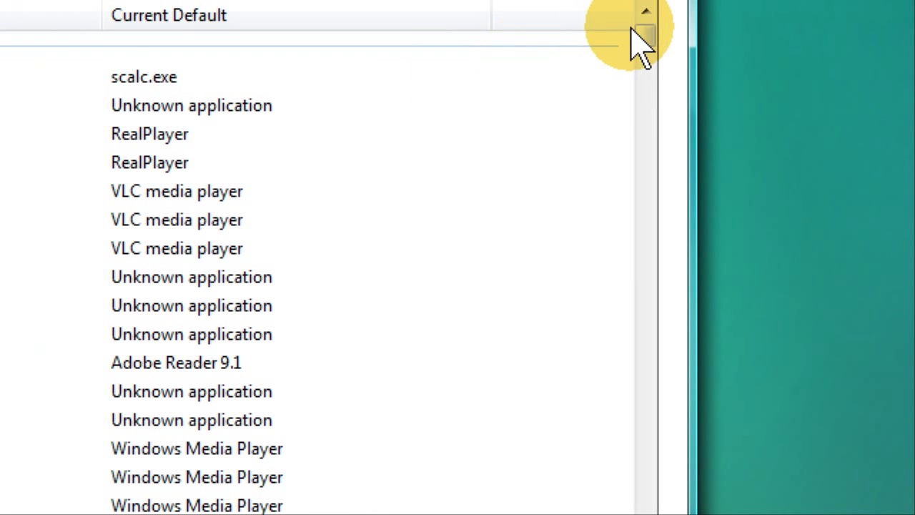
Scroll to the .jpg entry and open its Open With chooser, currently set to PictureMover
left_click_drag(649, 40, 655, 135)
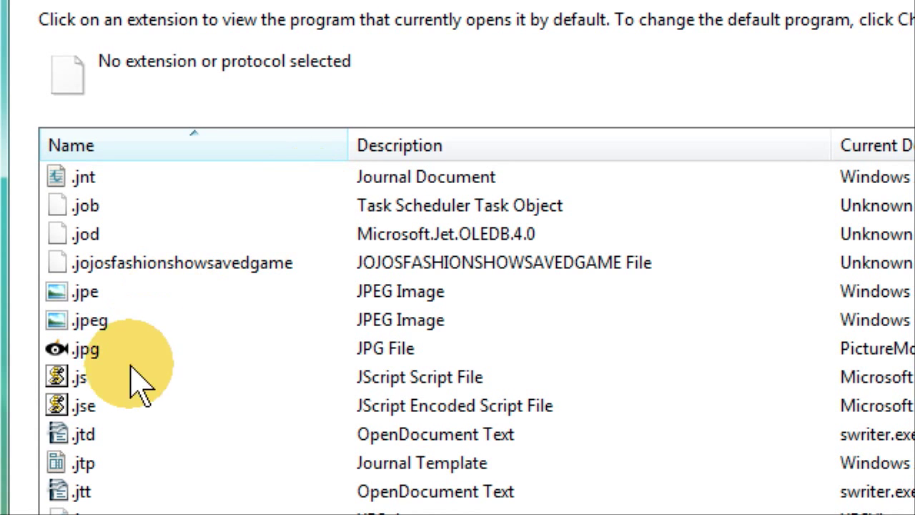
double_click(98, 351)
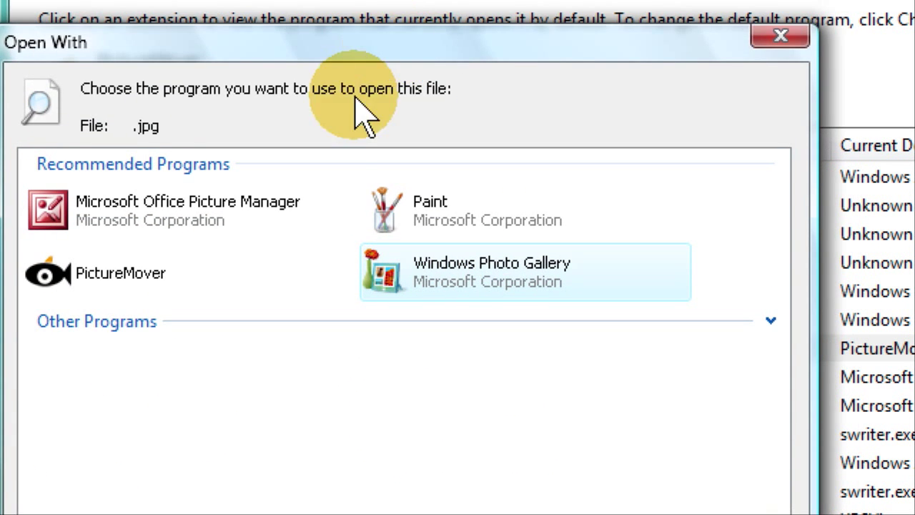
Choose Windows Photo Gallery as the default program for .jpg files
double_click(503, 281)
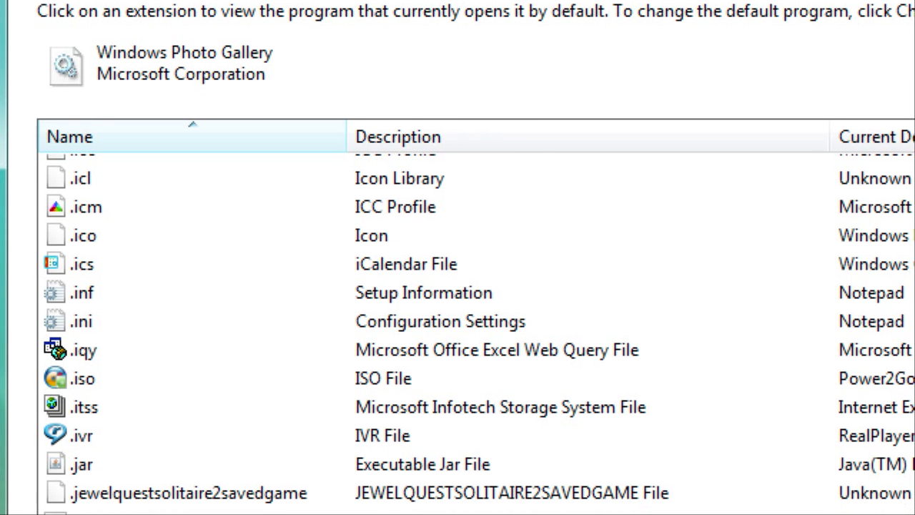
scroll(489, 316, "down", 3)
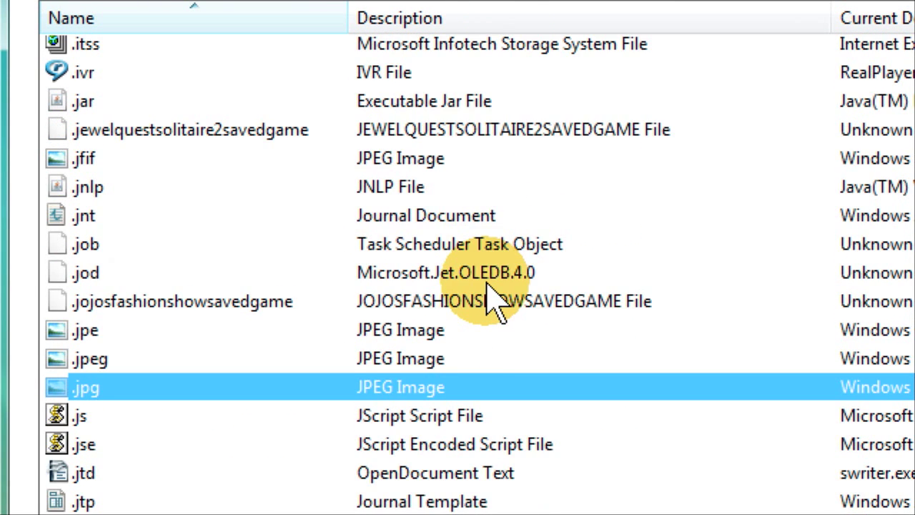
scroll(494, 300, "down", 1)
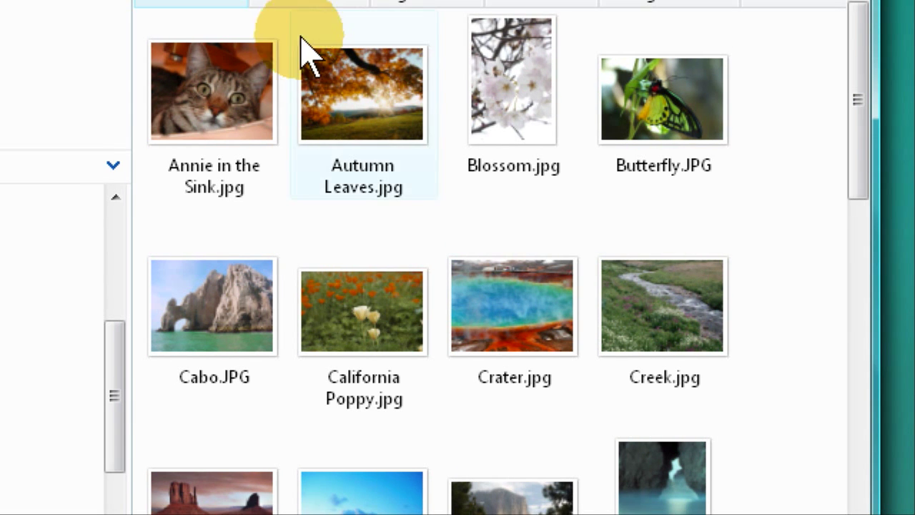
Confirm in Properties that Autumn Leaves.jpg opens with Windows Photo Gallery, then open the picture
right_click(323, 79)
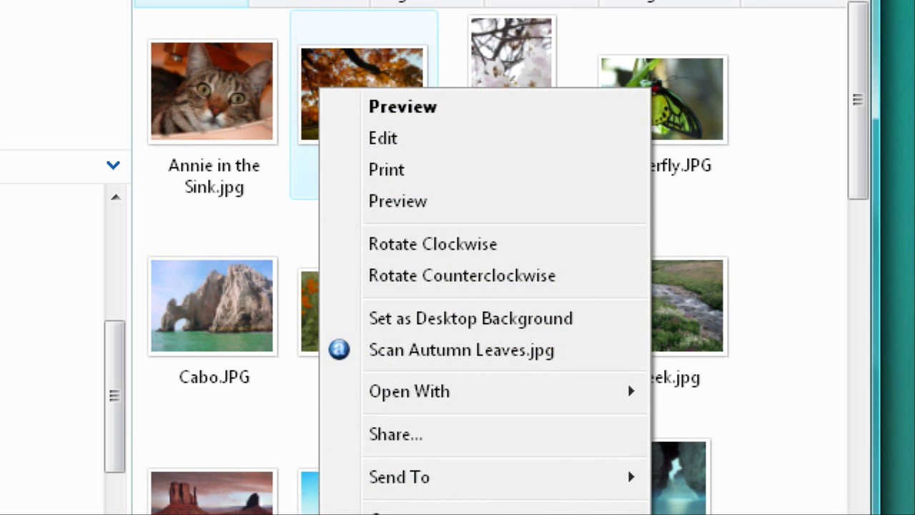
key("r")
left_click_drag(490, 102, 249, 0)
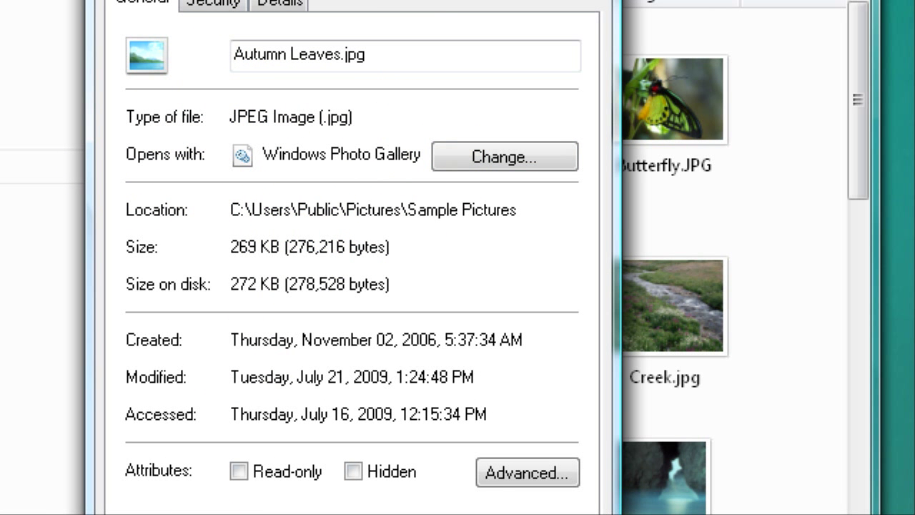
key("Escape")
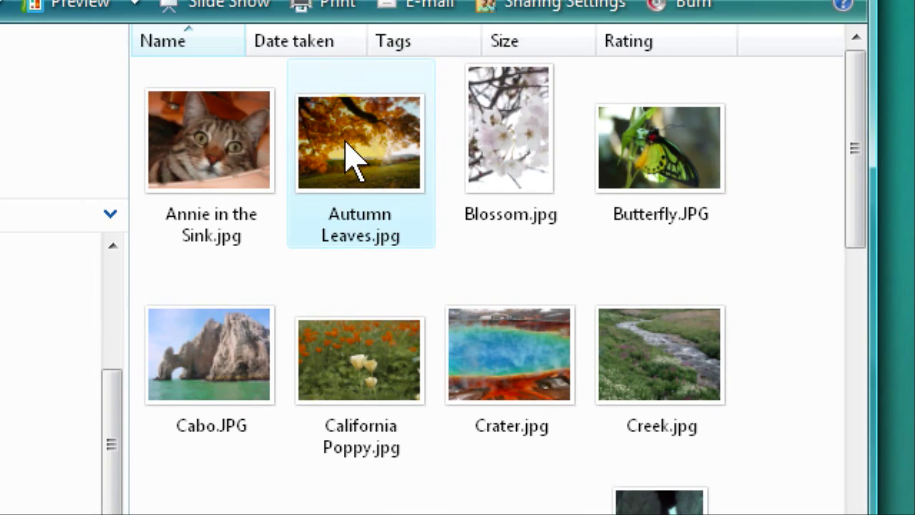
double_click(351, 157)
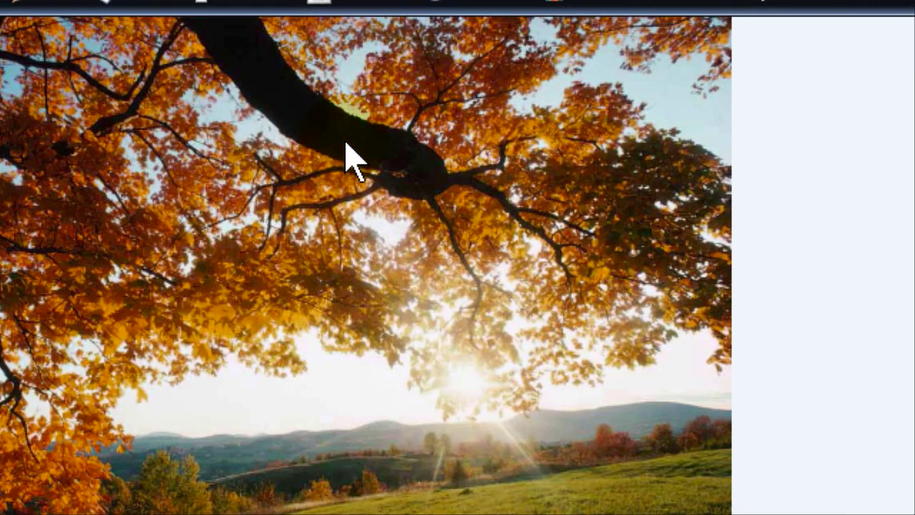